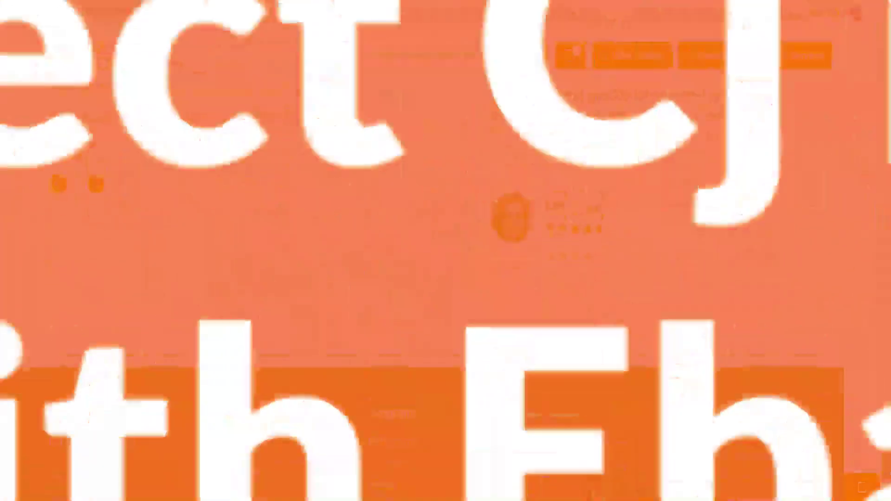
# Step: Scroll the CJ Dropshipping home page down toward the footer
pyautogui.scroll(-5, 446, 250)
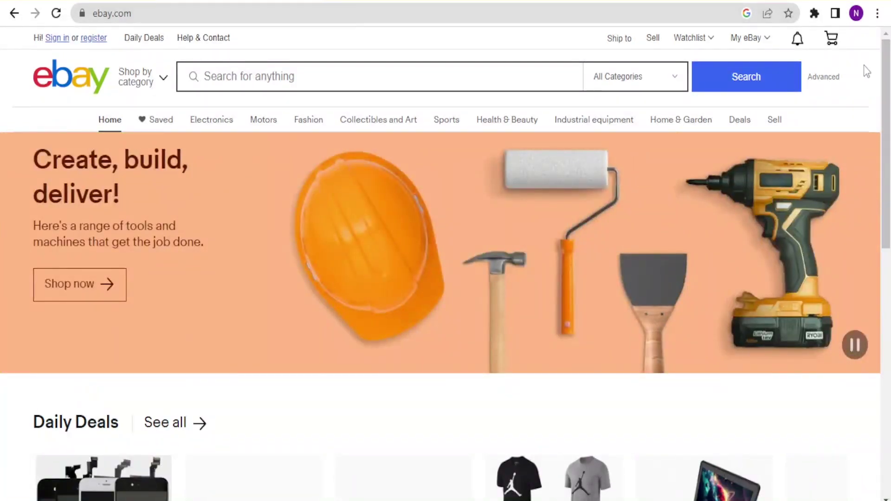
# Step: Scroll down through the eBay home page and back up to the top
pyautogui.scroll(-3, 864, 65)
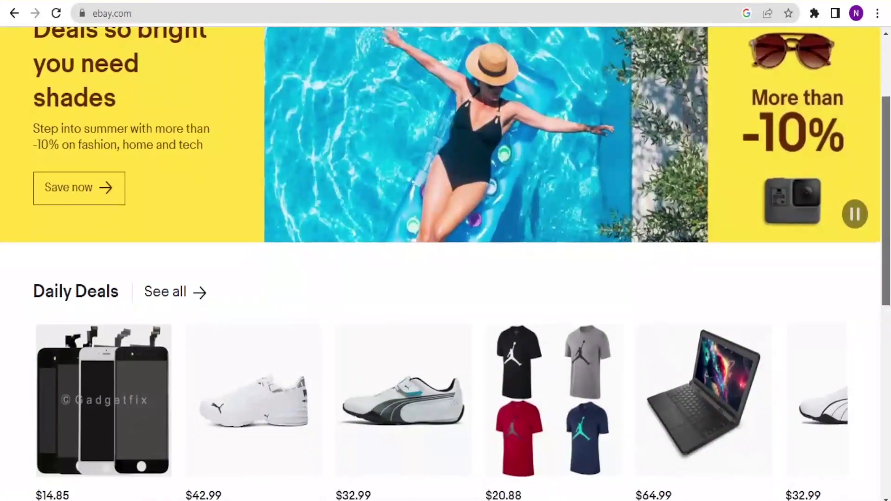
pyautogui.scroll(-8, 445, 259)
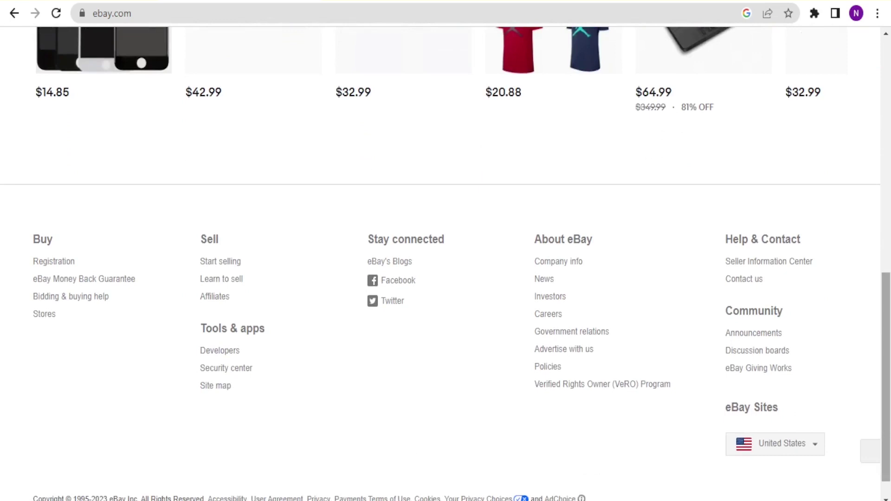
pyautogui.moveTo(888, 339); pyautogui.dragTo(861, 48)
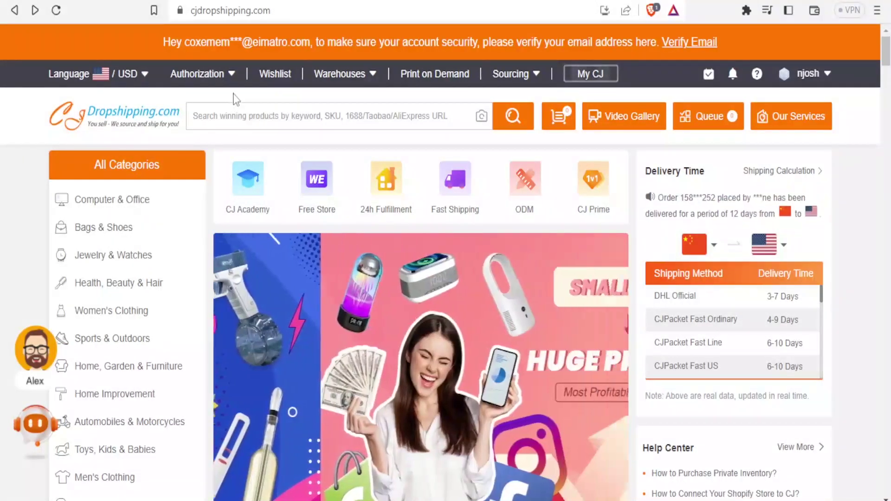
pyautogui.moveTo(232, 83)
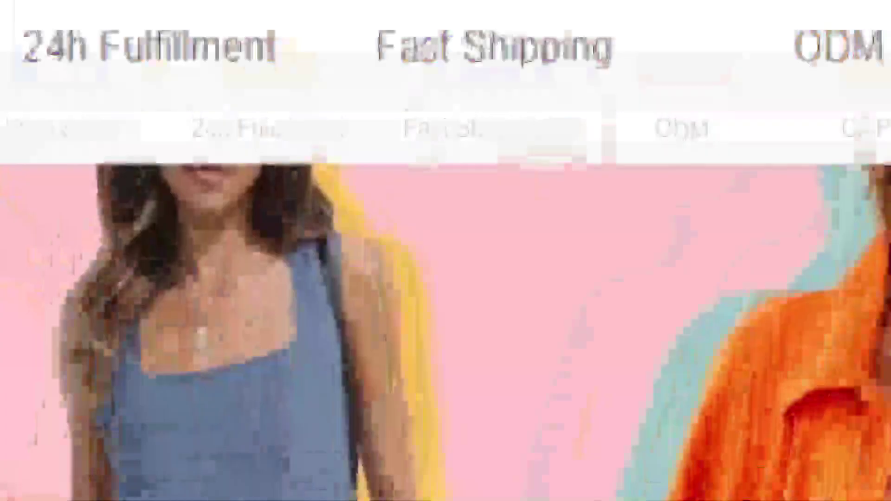
pyautogui.moveTo(221, 83)
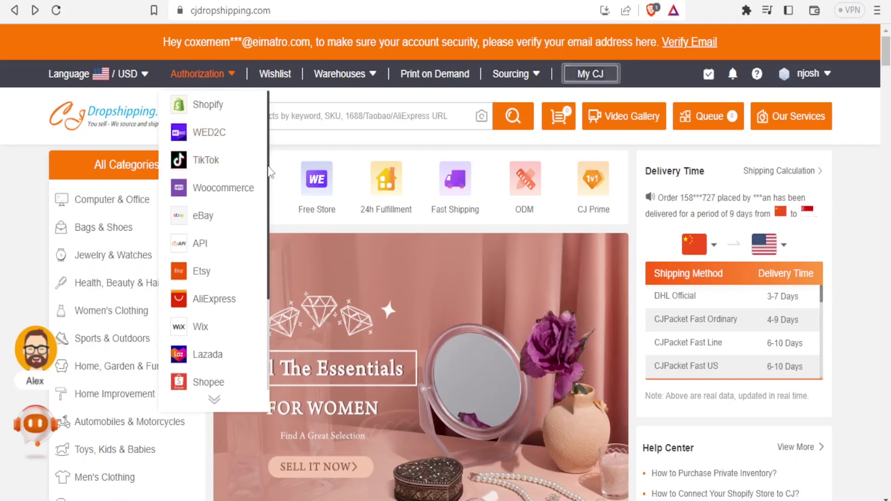
pyautogui.moveTo(271, 173); pyautogui.dragTo(274, 204)
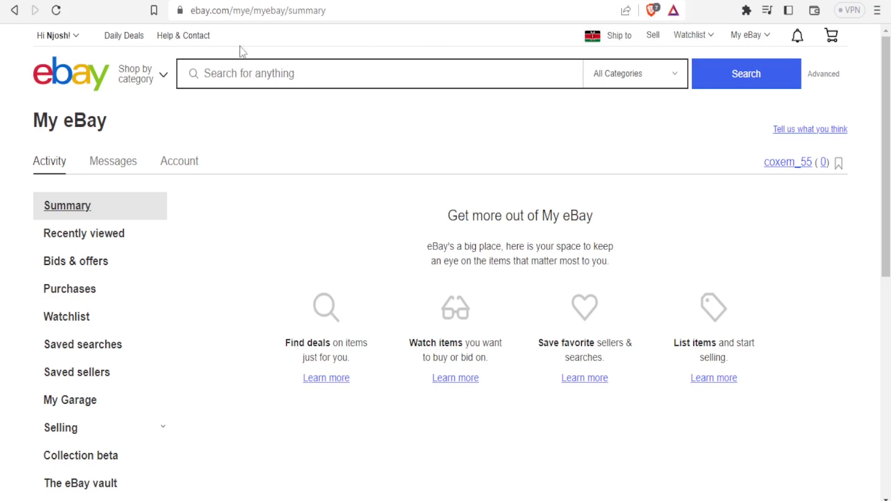
# Step: Go to Sell > List an item and scroll to the Casio watch draft and free-listings promotion
pyautogui.click(70, 40)
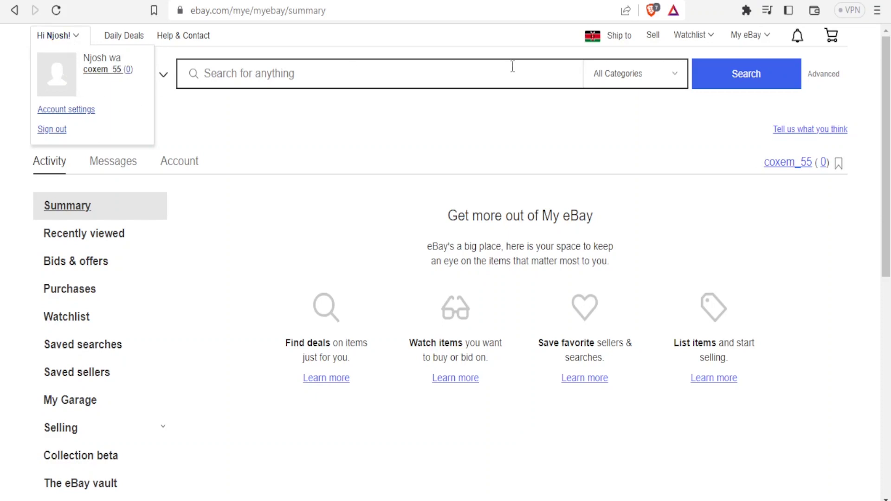
pyautogui.click(653, 37)
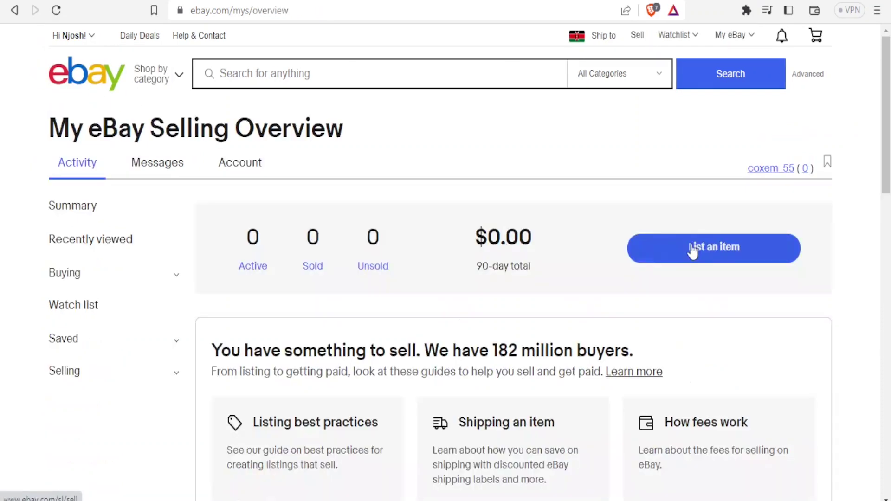
pyautogui.click(693, 251)
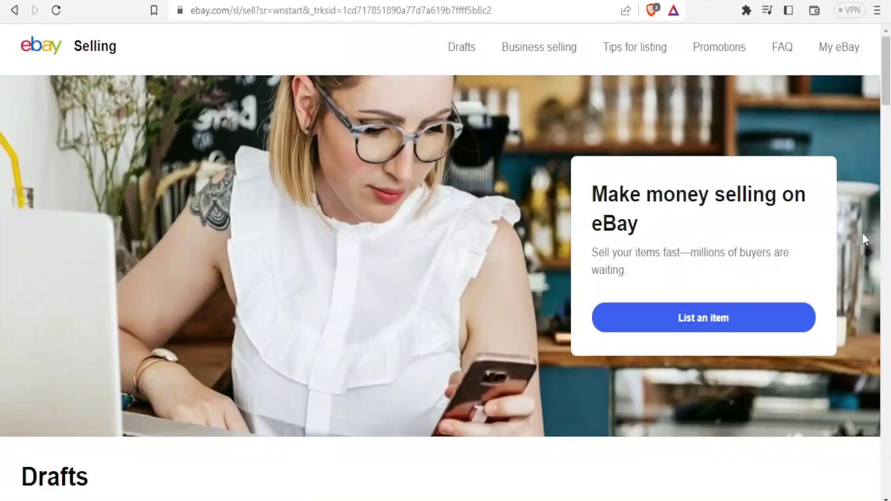
pyautogui.moveTo(885, 106); pyautogui.dragTo(885, 147)
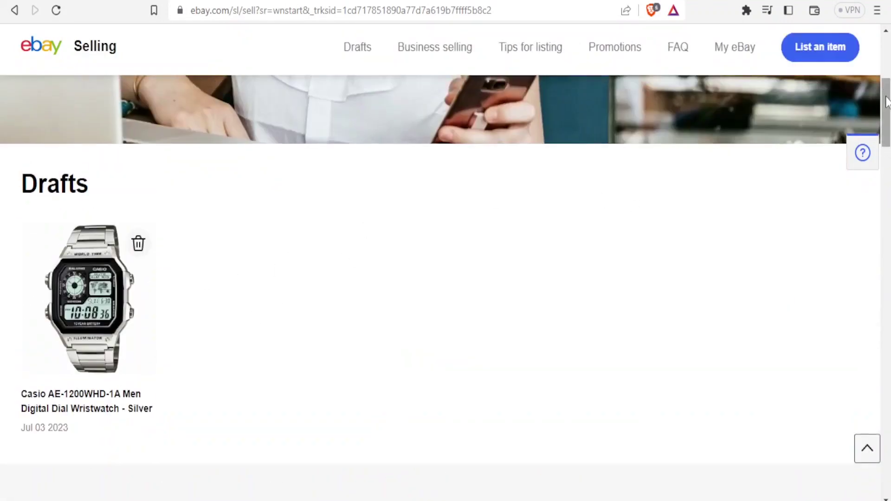
pyautogui.moveTo(885, 112); pyautogui.dragTo(886, 458)
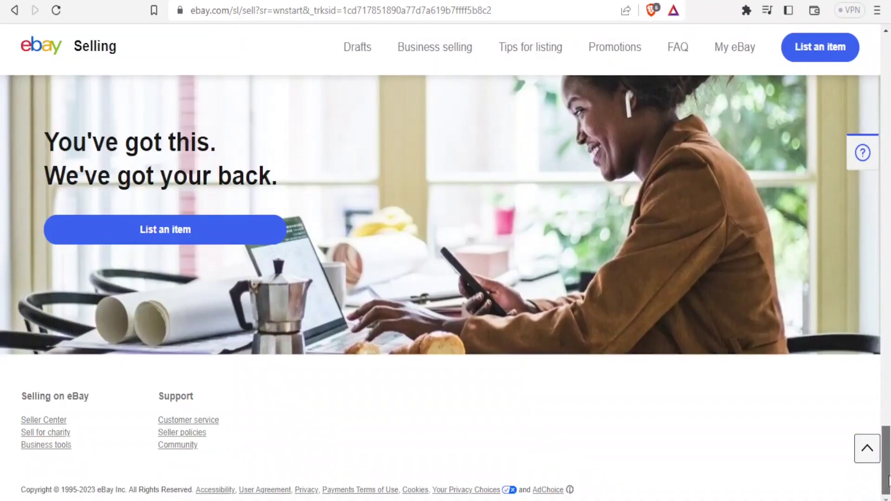
pyautogui.moveTo(886, 483); pyautogui.dragTo(886, 246)
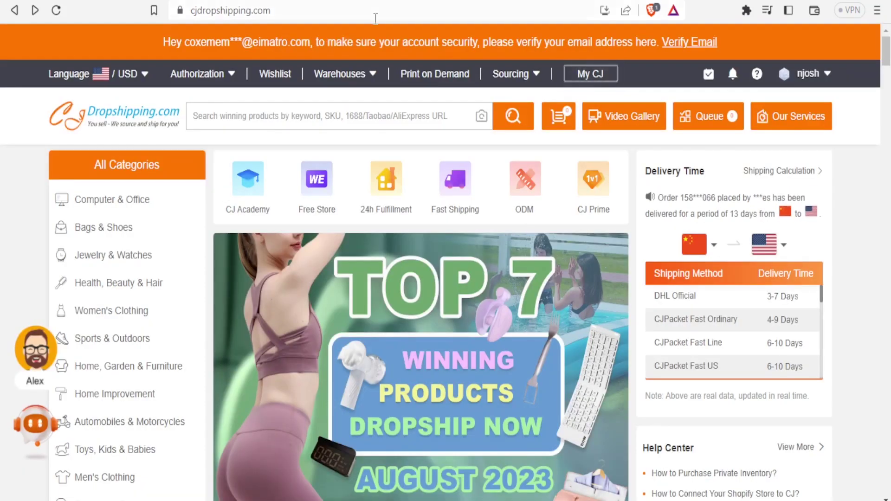
# Step: Add a new store under Authorization > eBay and scroll through eBay's consent page
pyautogui.moveTo(234, 77)
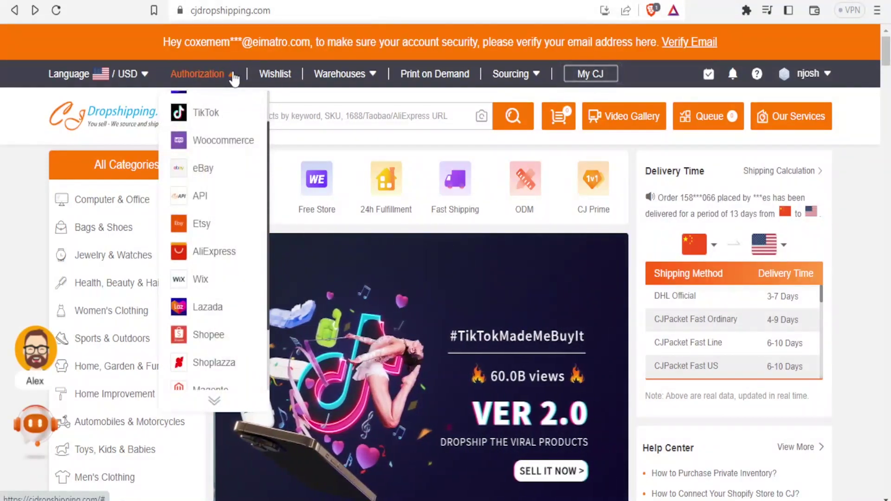
pyautogui.click(201, 169)
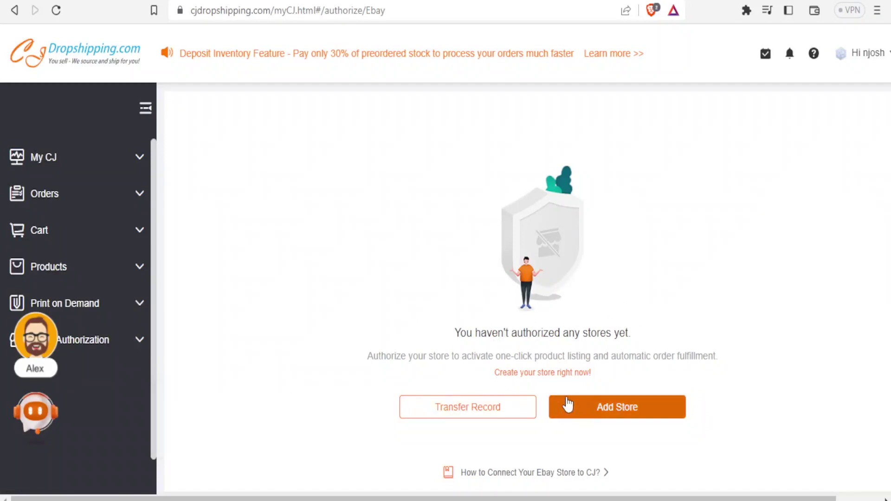
pyautogui.click(608, 409)
pyautogui.scroll(-3, 608, 408)
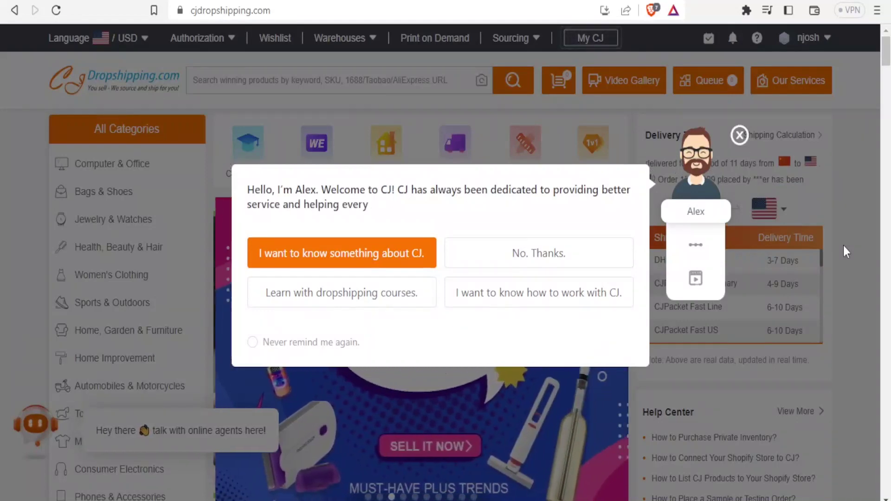
# Step: Dismiss the assistant's welcome popup and open the Authorization > eBay store list
pyautogui.click(739, 136)
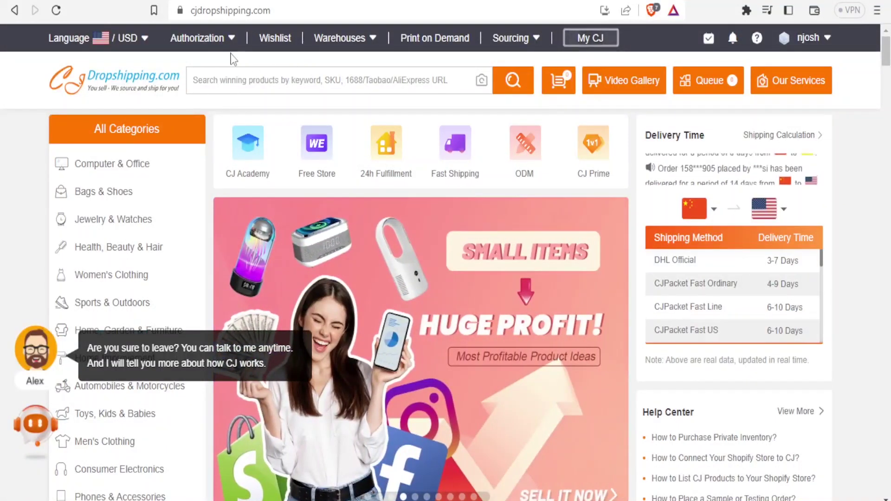
pyautogui.moveTo(218, 41)
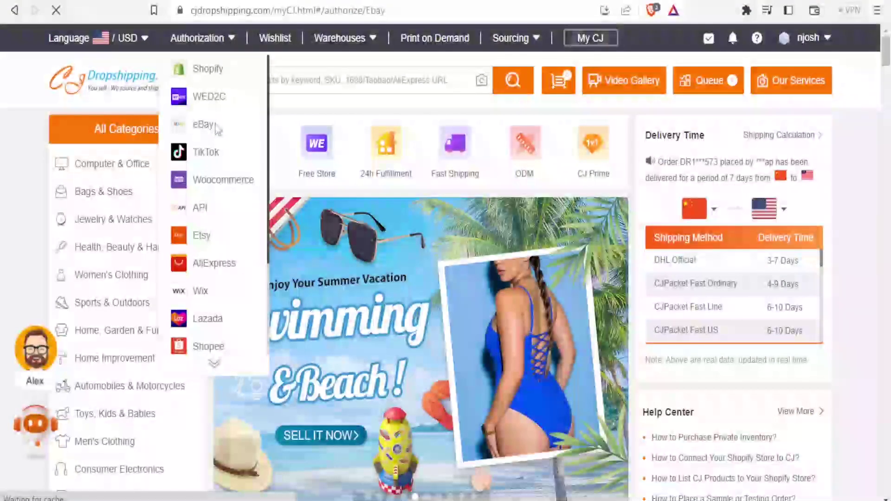
pyautogui.click(64, 49)
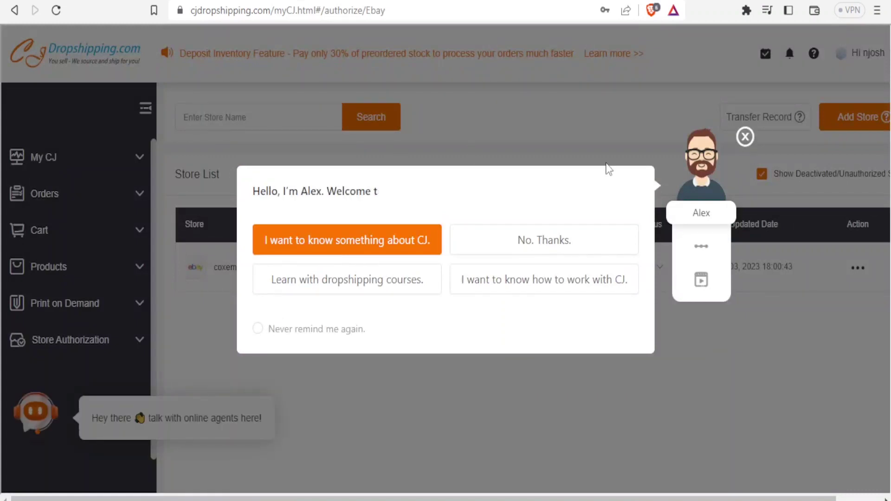
pyautogui.click(745, 137)
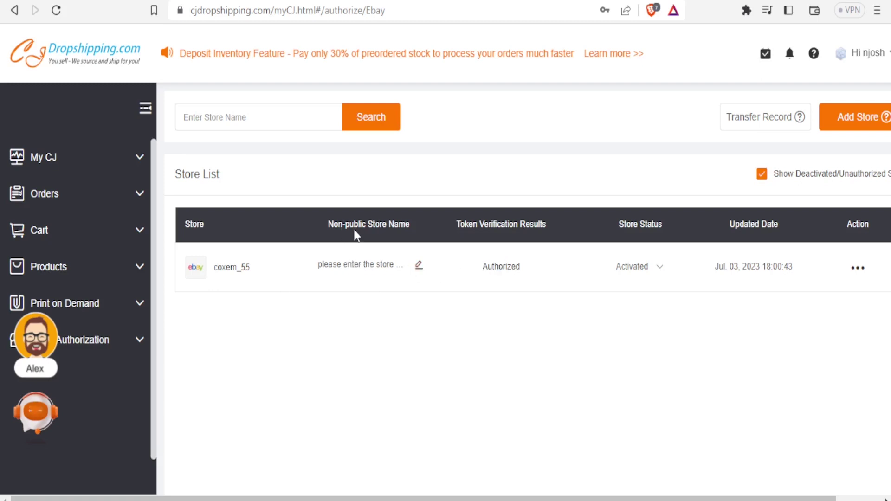
# Step: Enter a new Non-public Store Name for the authorized eBay store and save it
pyautogui.click(418, 268)
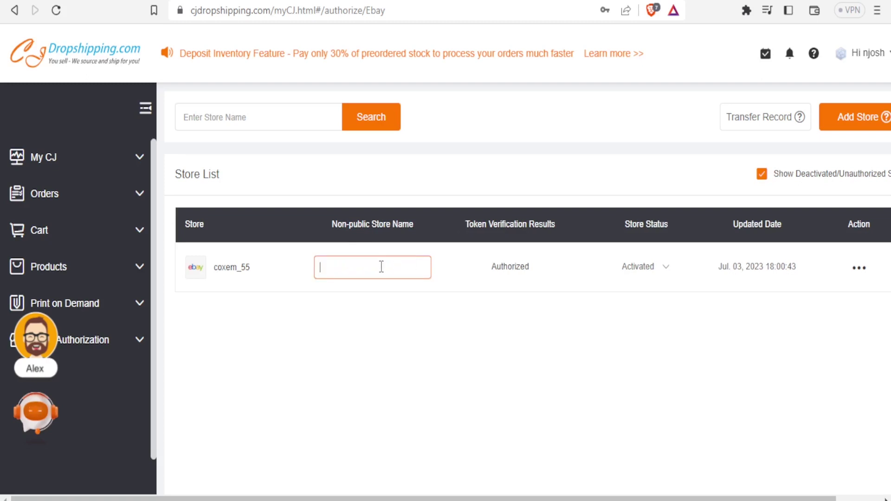
pyautogui.write('Njosh Store 2')
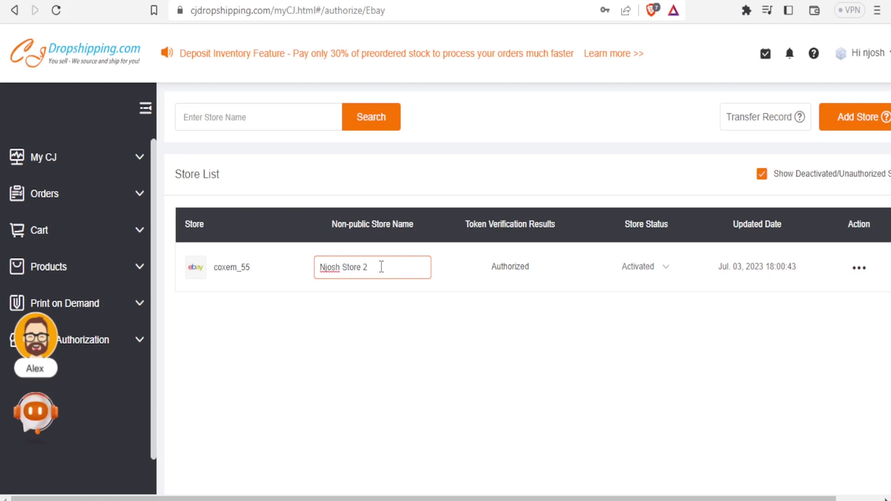
pyautogui.click(268, 254)
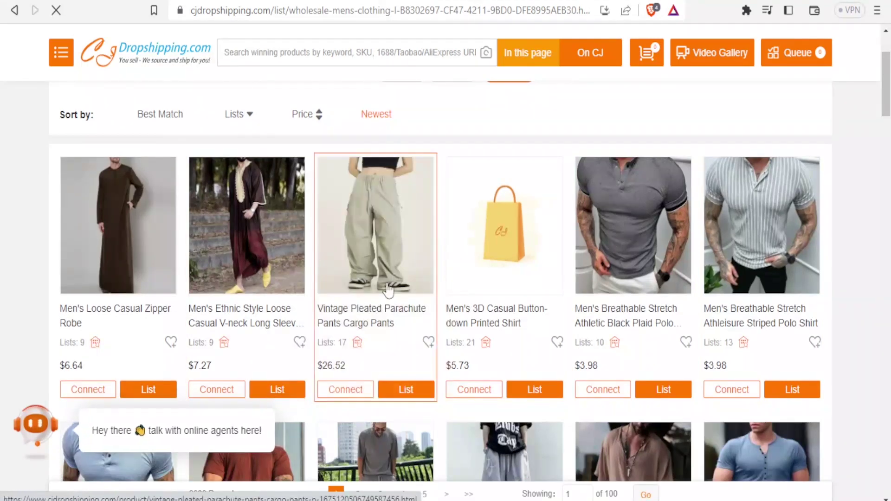
# Step: Scroll the Newest-sorted Men's Clothing results to the $5.73 Men's 3D Casual Button-down Printed Shirt
pyautogui.moveTo(437, 265)
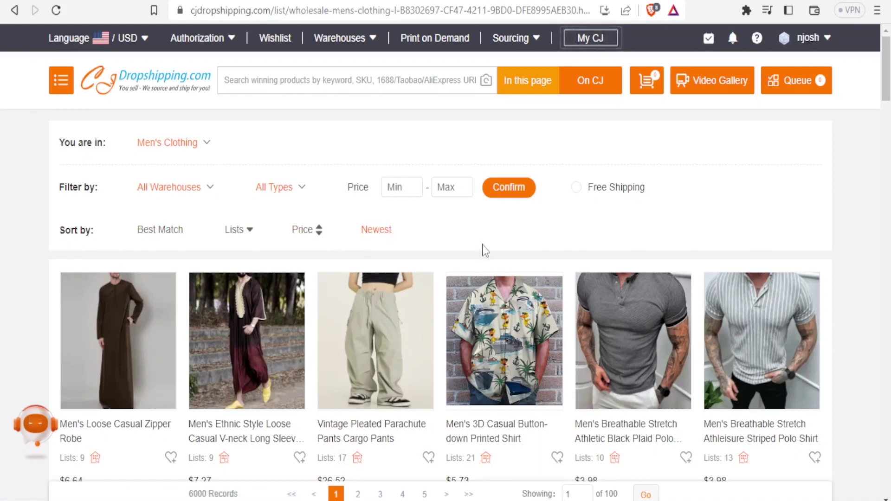
pyautogui.moveTo(886, 83); pyautogui.dragTo(886, 97)
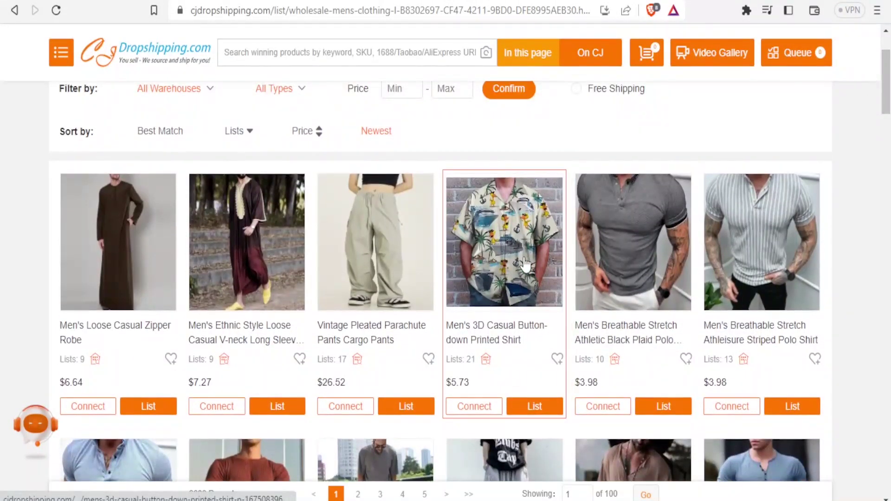
pyautogui.moveTo(522, 257)
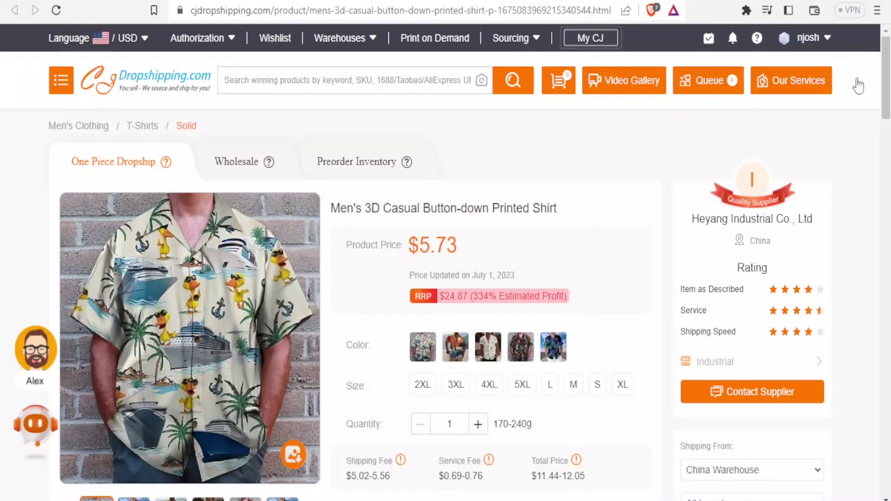
# Step: Review the printed shirt's price, shipping and inventory details, then start listing it to eBay
pyautogui.scroll(-4, 889, 96)
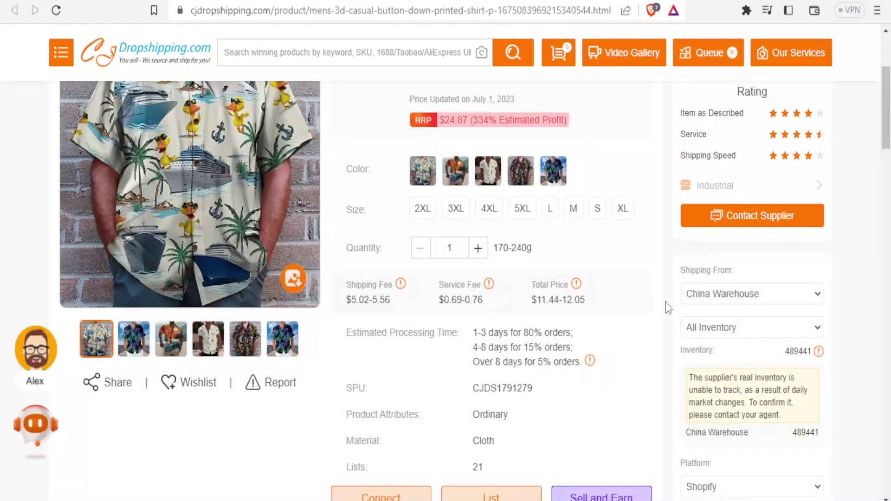
pyautogui.scroll(-4, 696, 285)
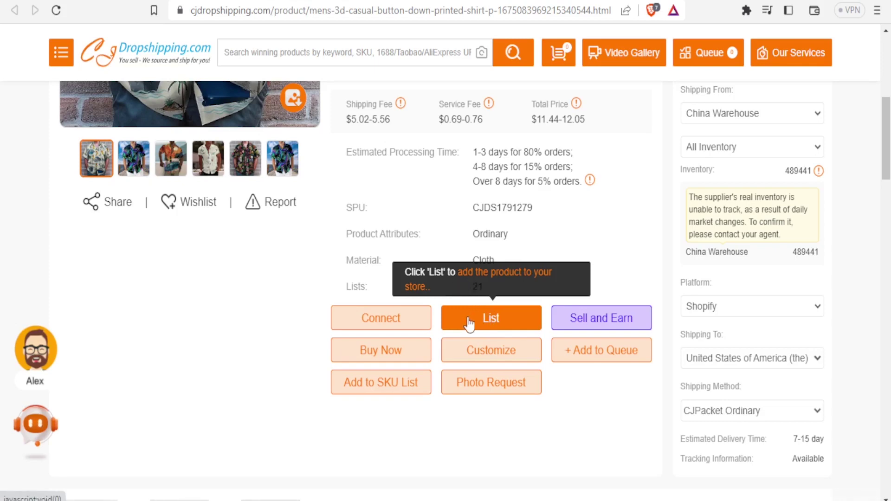
pyautogui.click(470, 321)
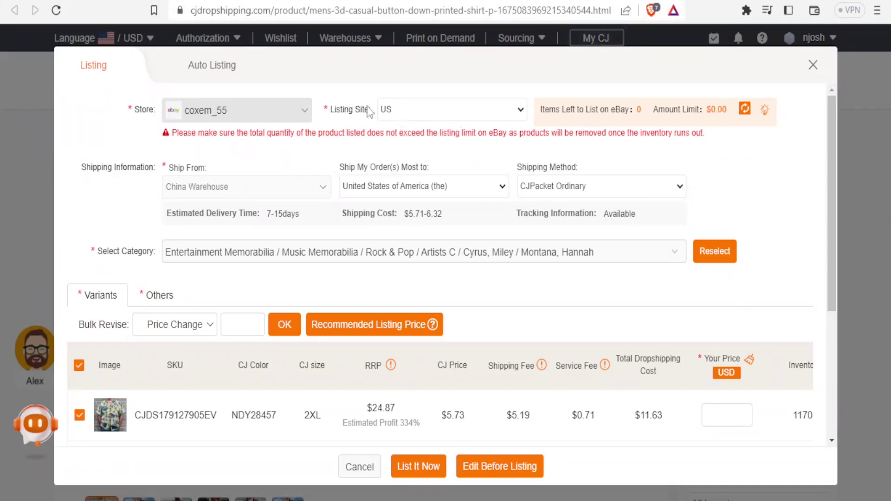
# Step: Keep the US listing site, United States ship-to and Price Change bulk revise, then edit before listing
pyautogui.click(522, 111)
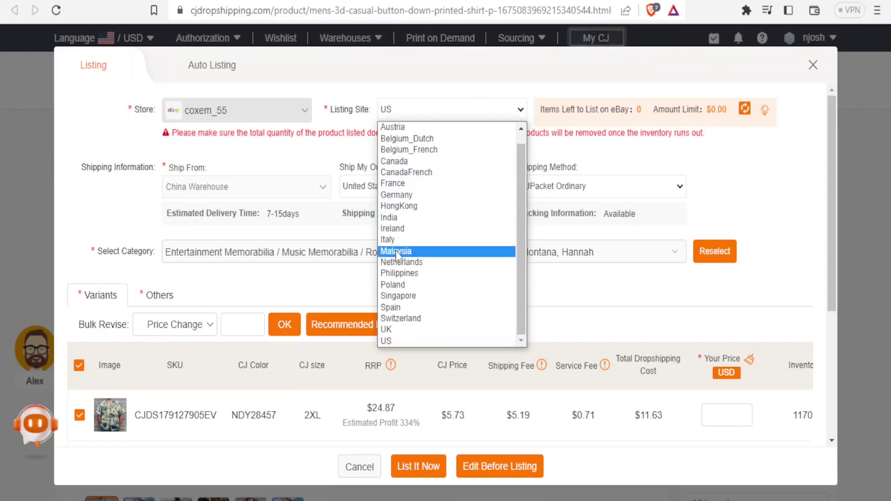
pyautogui.press('Escape')
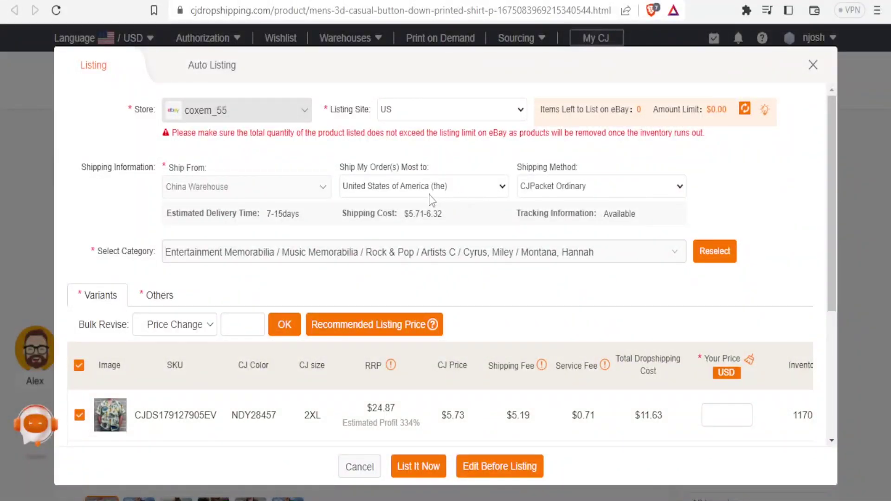
pyautogui.click(503, 191)
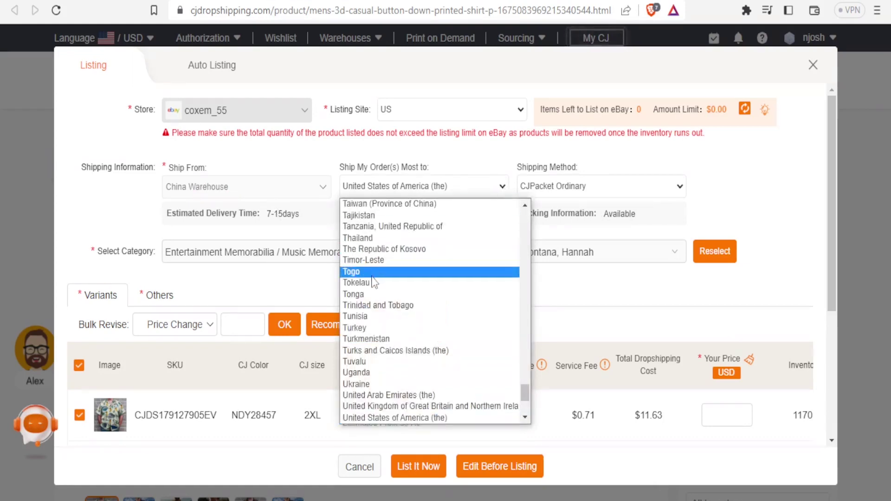
pyautogui.click(139, 307)
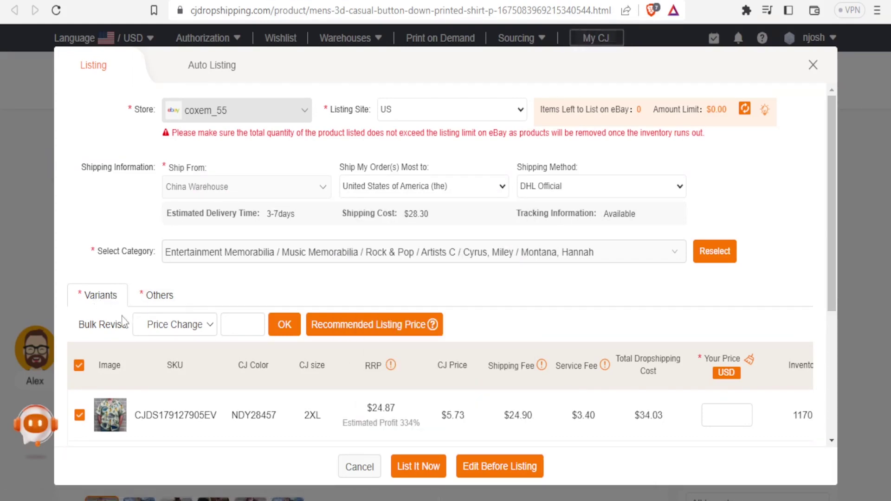
pyautogui.click(213, 329)
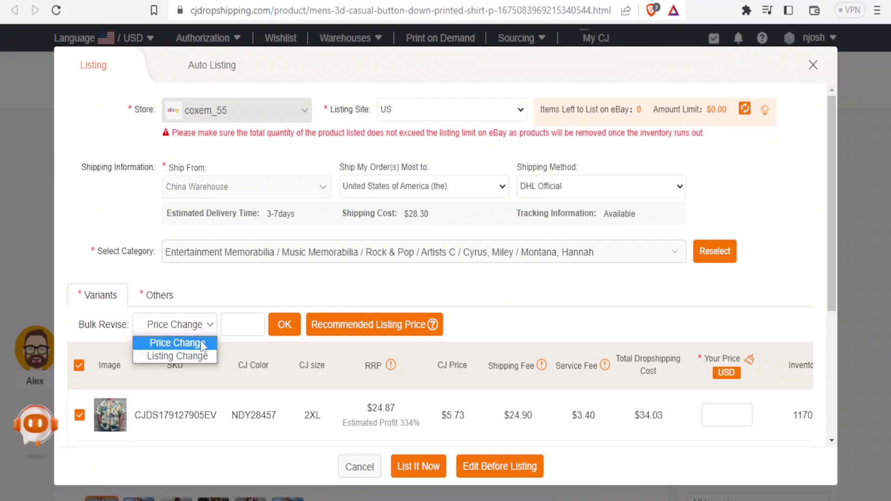
pyautogui.click(247, 326)
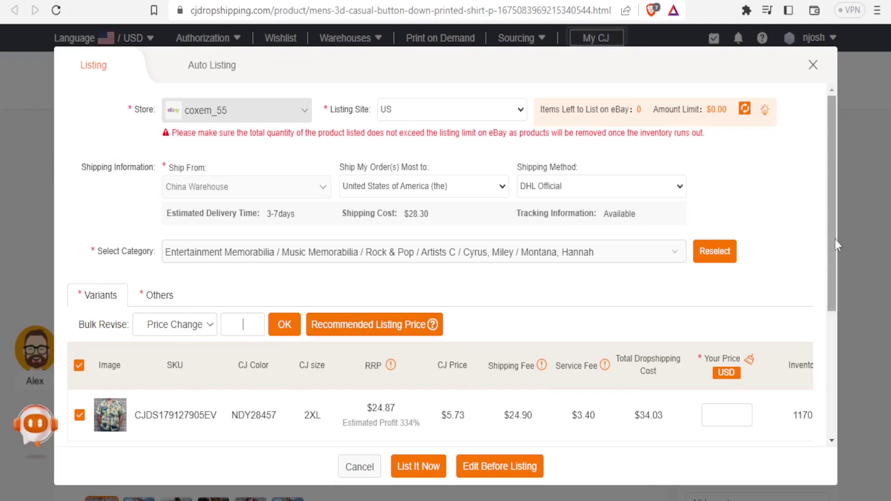
pyautogui.click(477, 467)
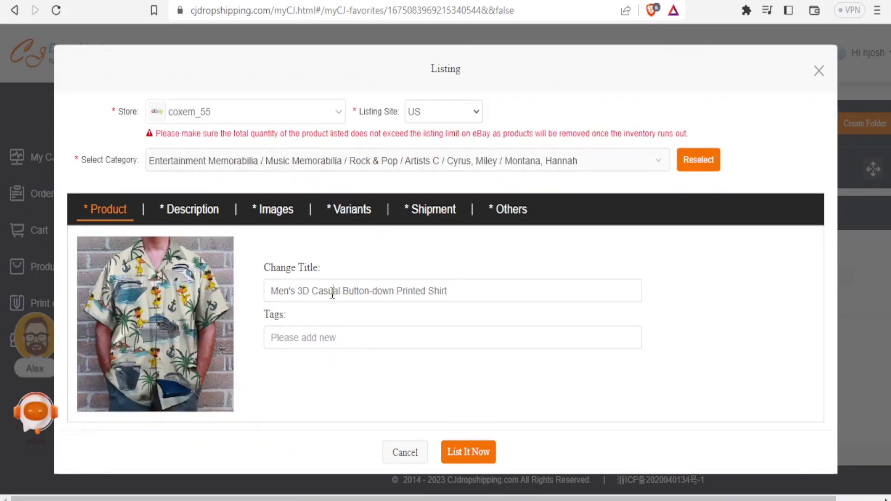
# Step: Prefix the listing title with 'New' and add the tag 'Men shirt'
pyautogui.click(273, 291)
pyautogui.write('New')
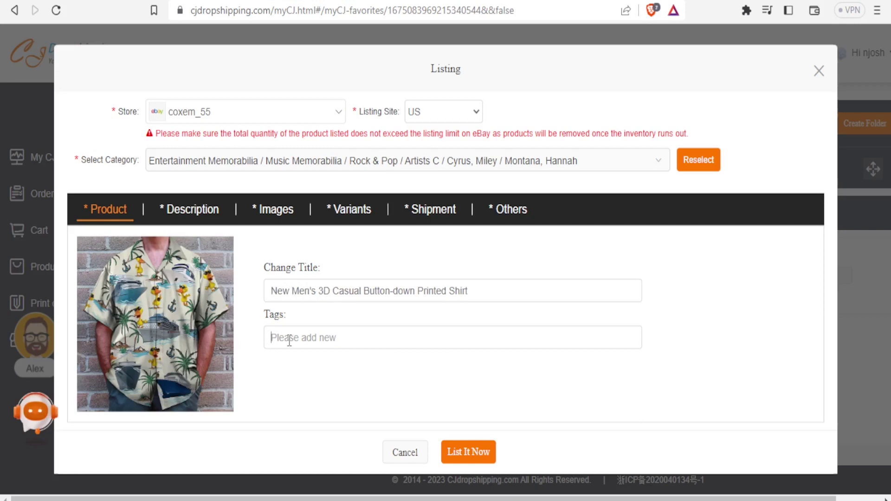
pyautogui.click(290, 340)
pyautogui.write('Me')
pyautogui.write('n shirt,')
# Step: Delete size S from the Size line in the listing description
pyautogui.click(193, 213)
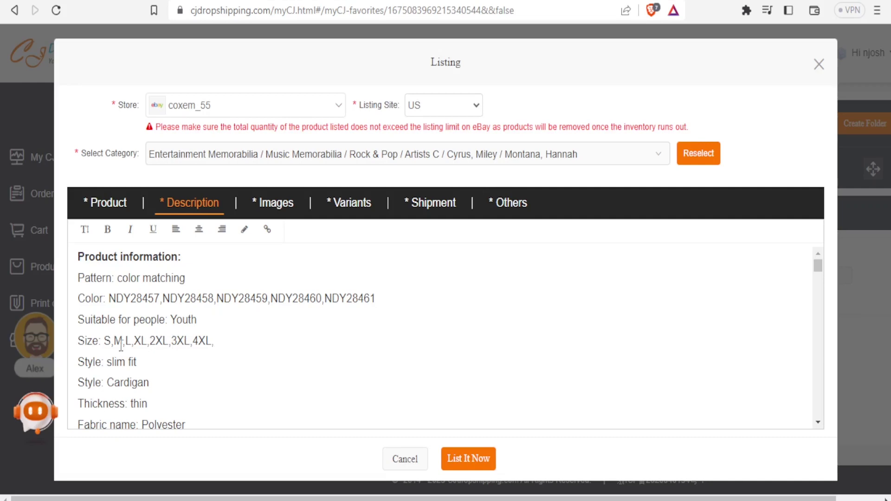
pyautogui.moveTo(112, 342); pyautogui.dragTo(104, 342)
pyautogui.press('BackSpace')
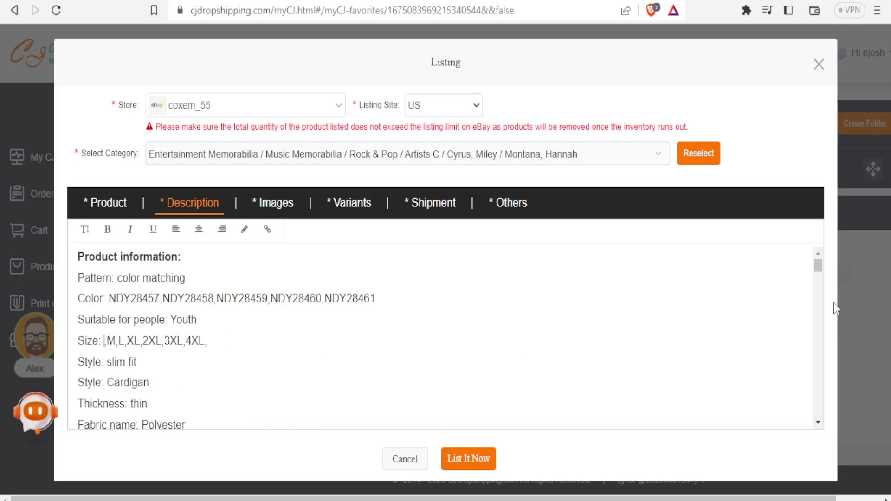
pyautogui.moveTo(818, 275); pyautogui.dragTo(822, 309)
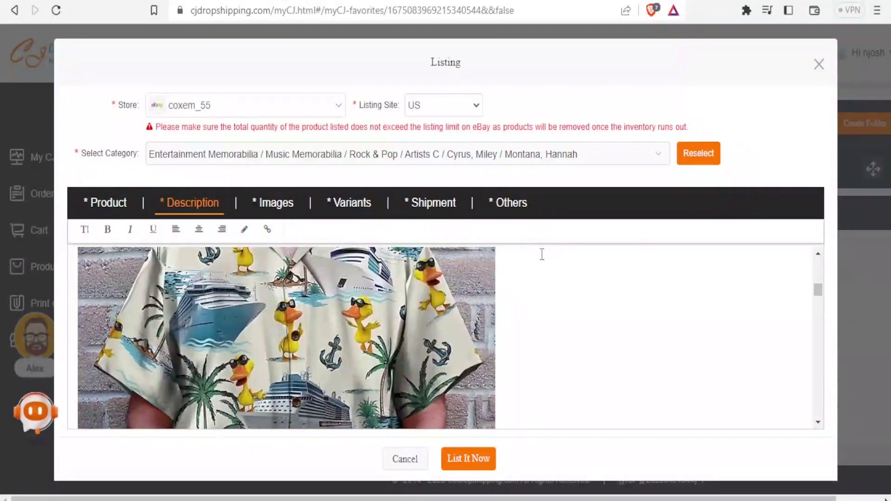
# Step: Review the listing's Images, Variants, Shipment and Others sections
pyautogui.click(266, 203)
pyautogui.click(354, 206)
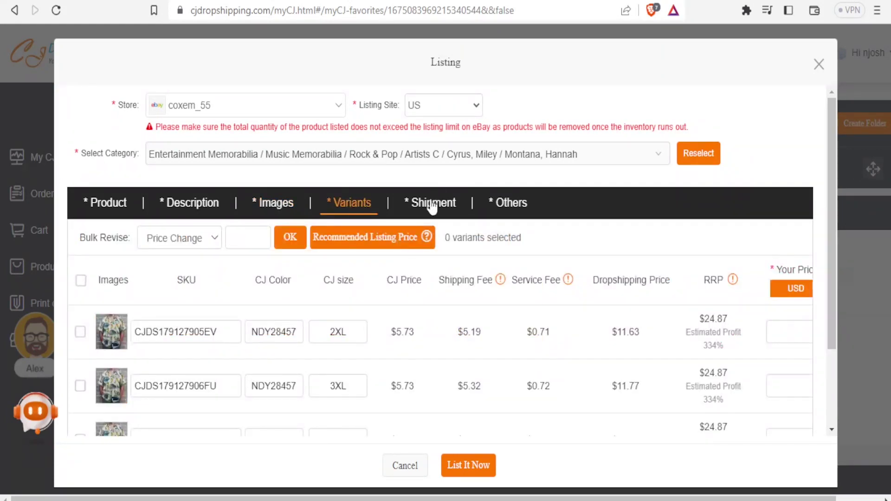
pyautogui.click(432, 207)
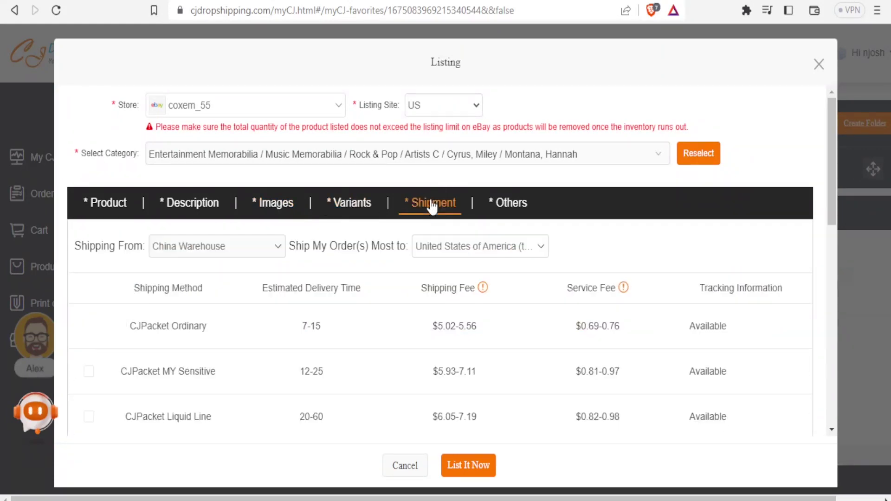
pyautogui.click(528, 209)
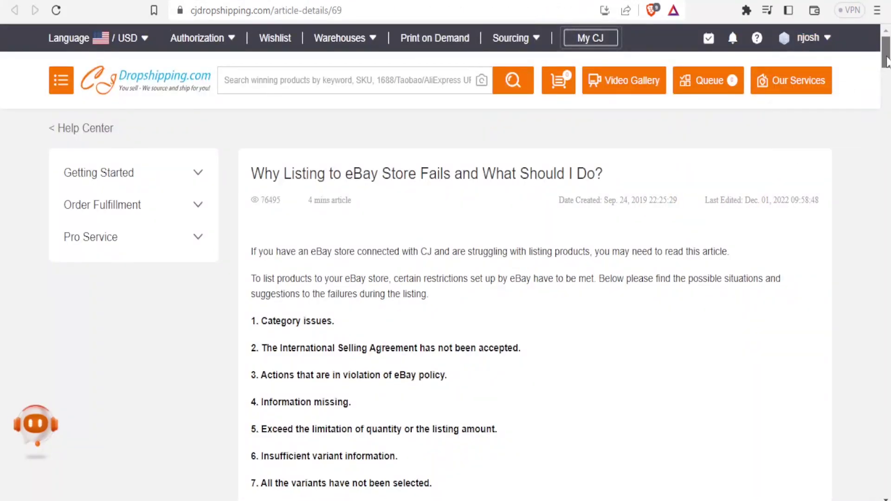
# Step: Read through the eBay listing-failure help article's causes, then close its tab
pyautogui.scroll(-1, 888, 61)
pyautogui.scroll(1, 887, 60)
pyautogui.scroll(-3, 887, 63)
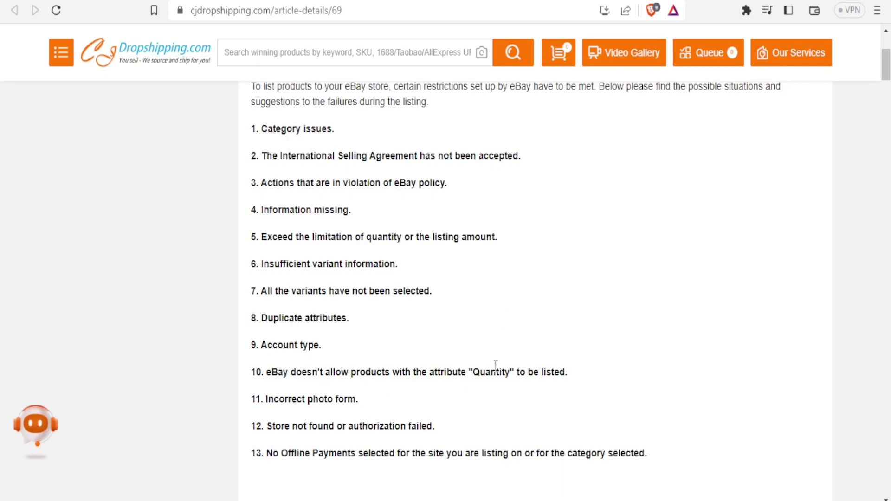
pyautogui.scroll(-2, 887, 77)
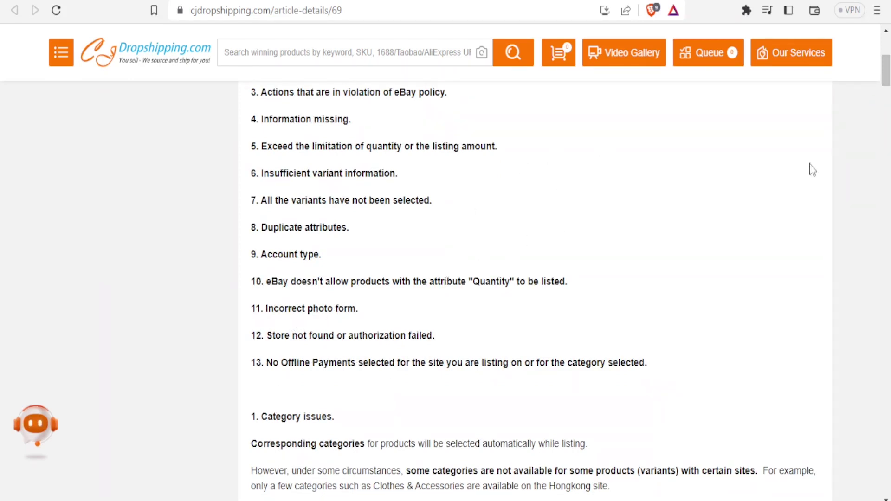
pyautogui.moveTo(886, 74); pyautogui.dragTo(887, 66)
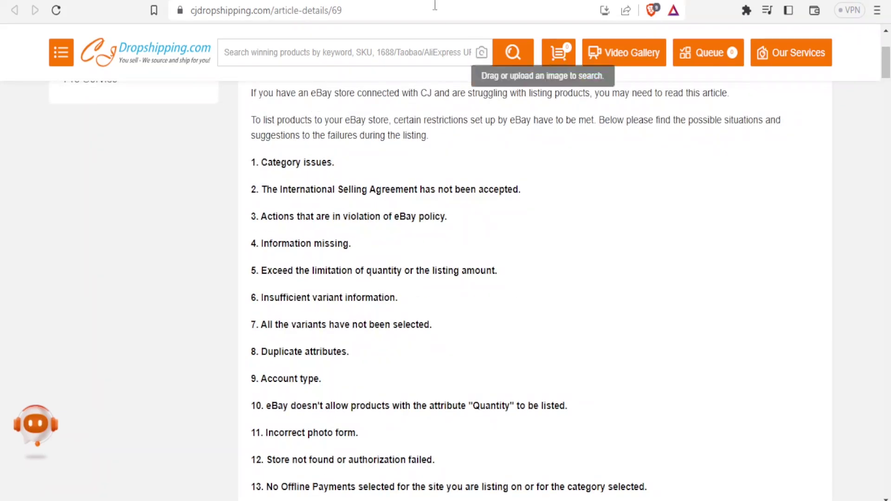
pyautogui.hotkey('ctrl', 'w')
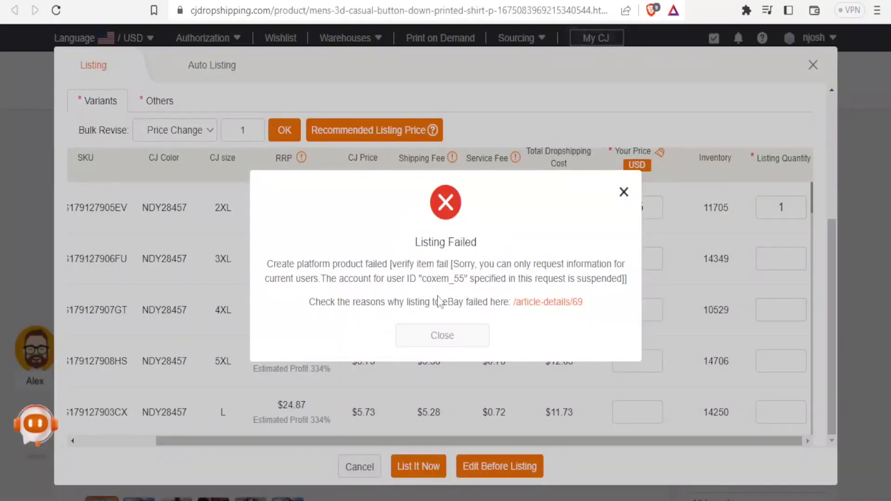